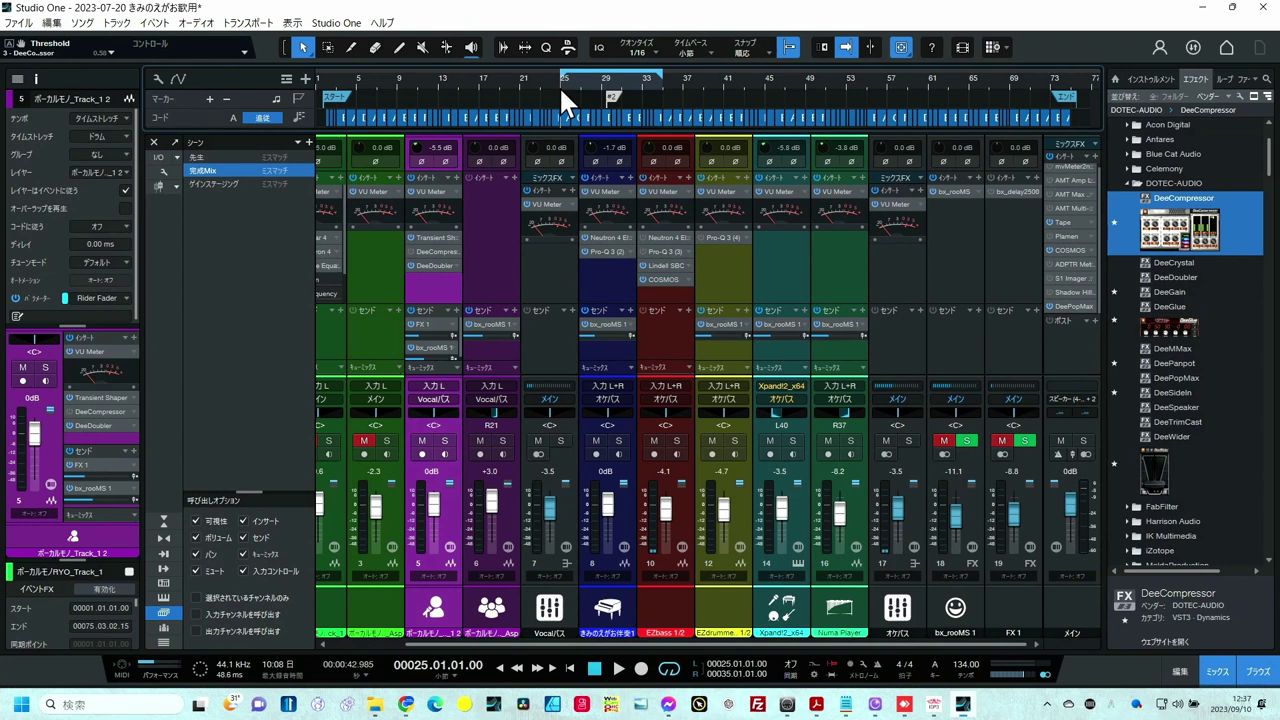
# - Review the COSMOS settings on the EZbass channel, close them and return the playback position to bar 25
pyautogui.doubleClick(658, 280)
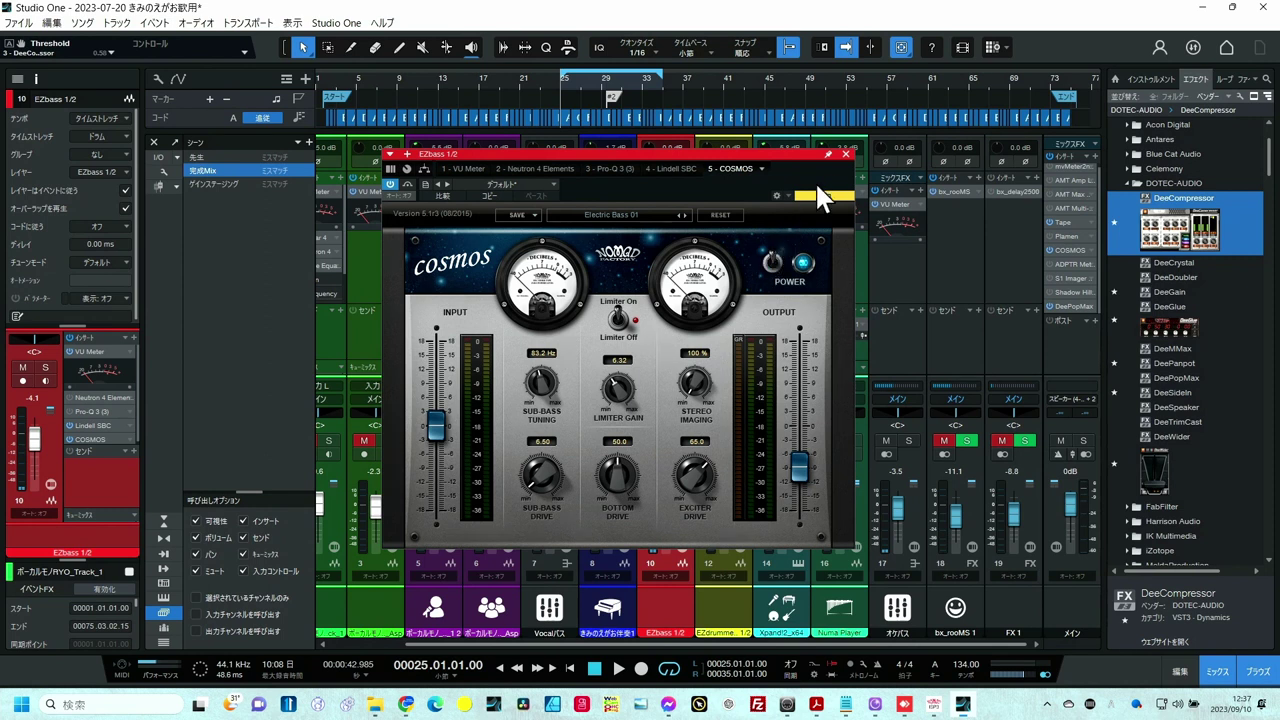
pyautogui.click(845, 155)
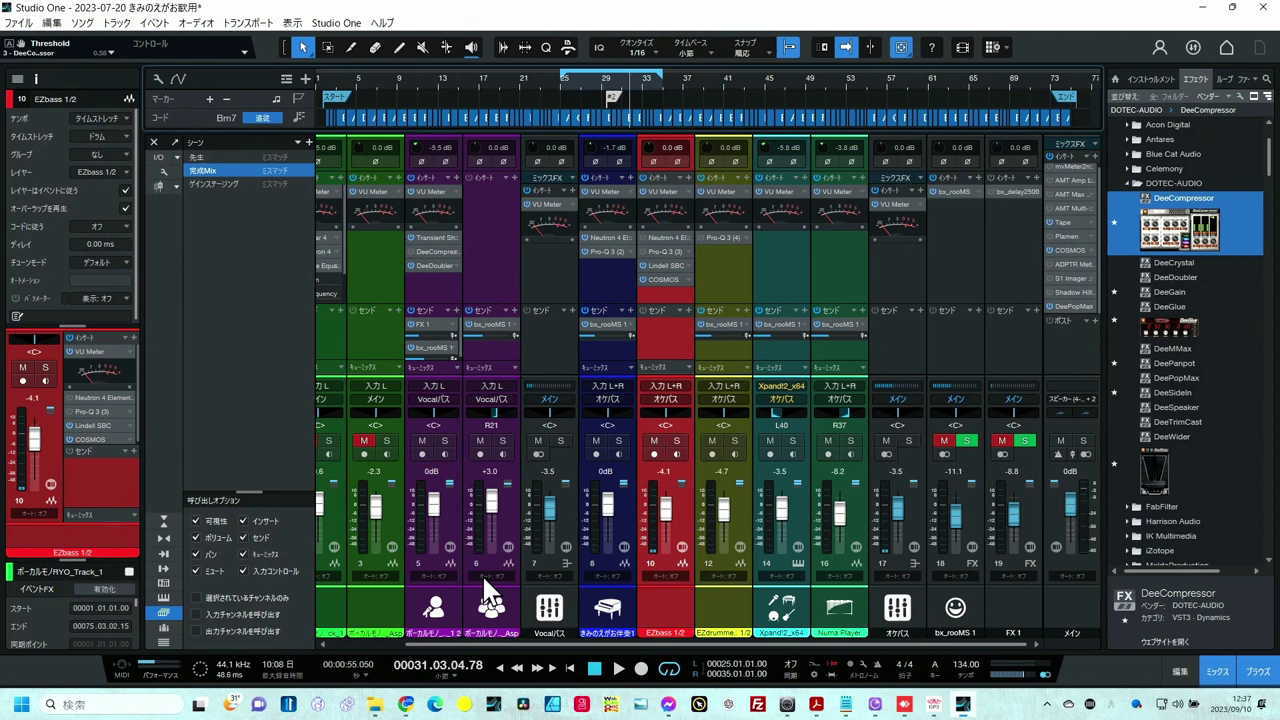
pyautogui.click(560, 84)
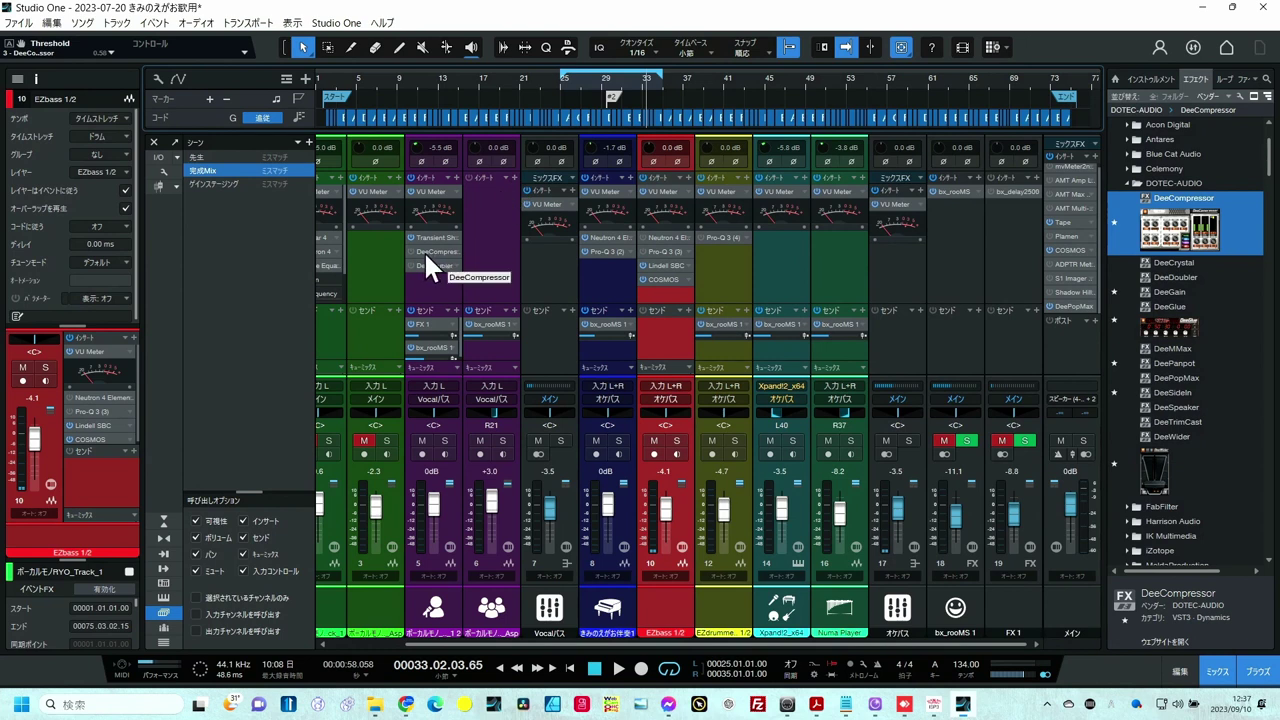
# - Play the song with the lead vocal's DeeCompressor open and compare the sound with the compressor on and bypassed
pyautogui.click(423, 250)
pyautogui.moveTo(441, 333); pyautogui.dragTo(438, 329)
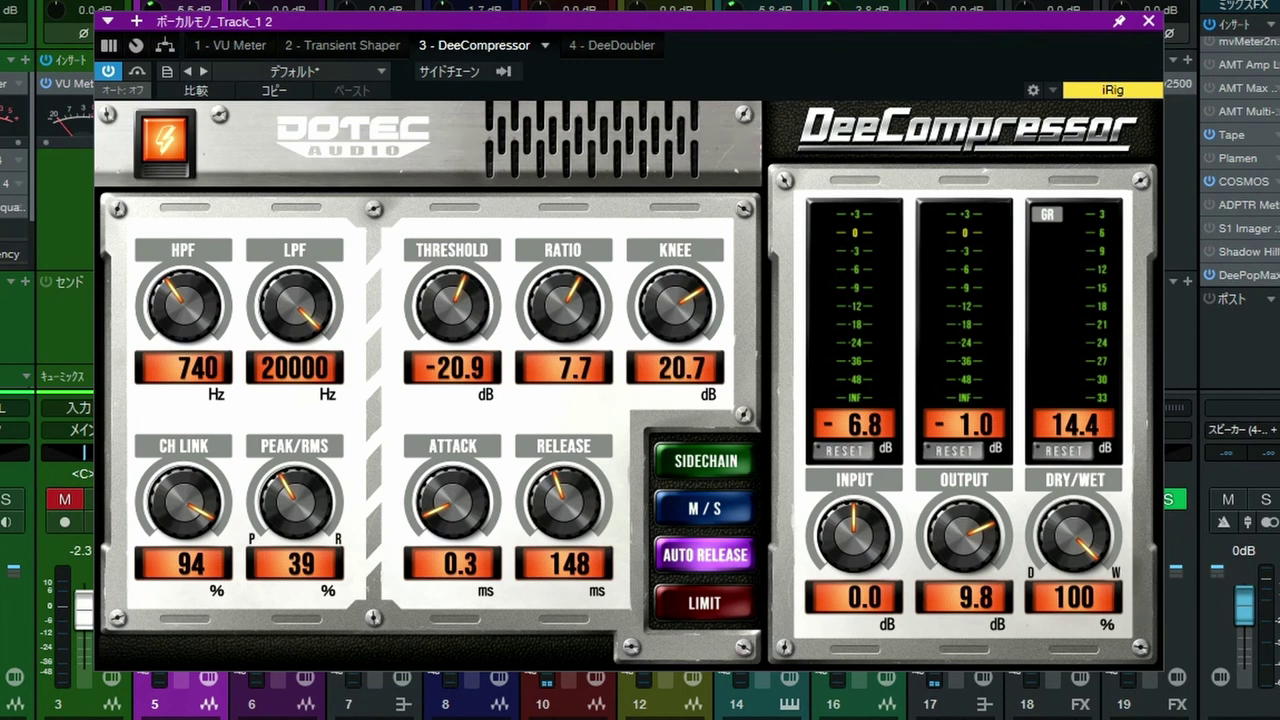
pyautogui.press('space')
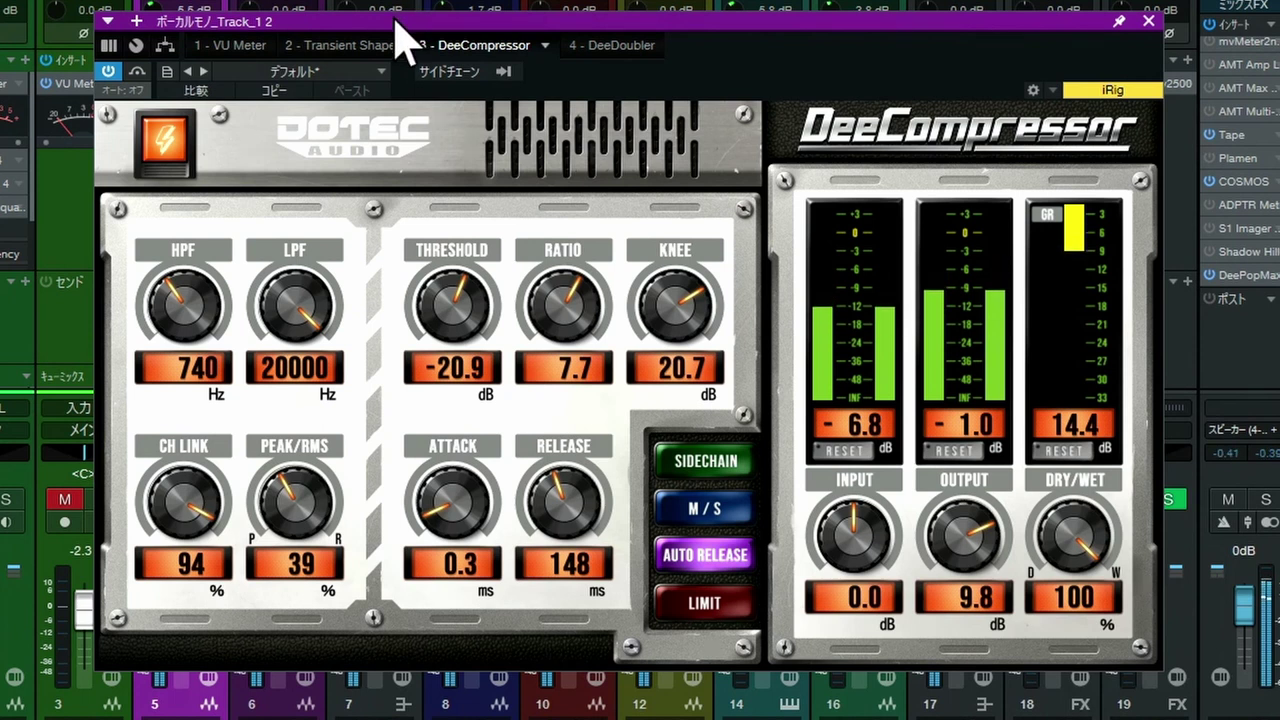
pyautogui.click(166, 140)
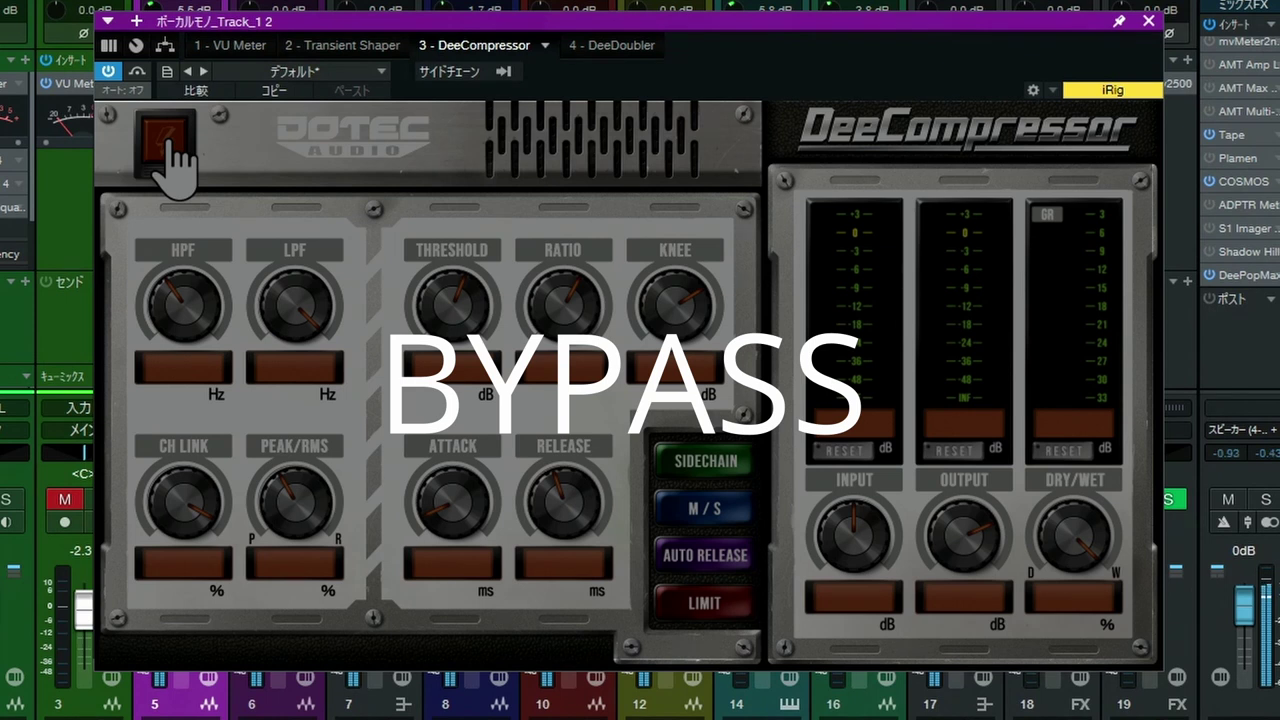
pyautogui.click(172, 145)
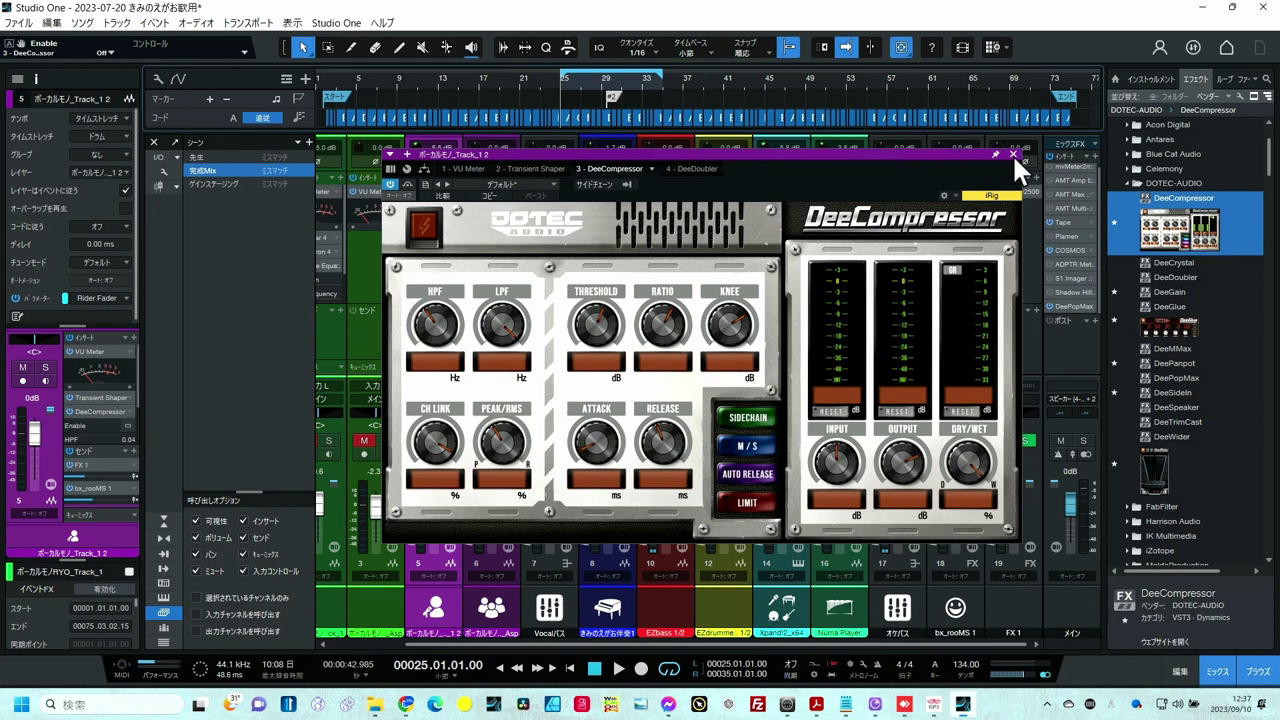
pyautogui.click(1148, 20)
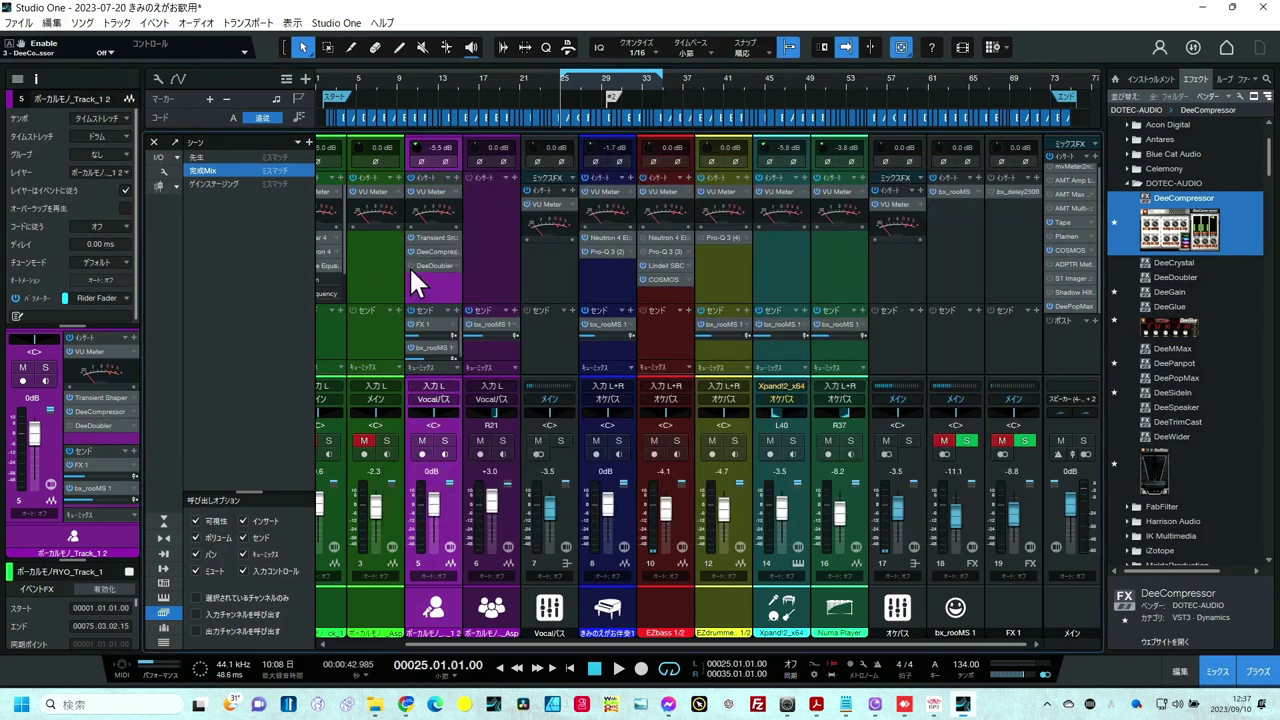
# - Set the Amount of the lead vocal's DeeDoubler to 25% during playback, comparing the sound with the effect bypassed
pyautogui.click(434, 263)
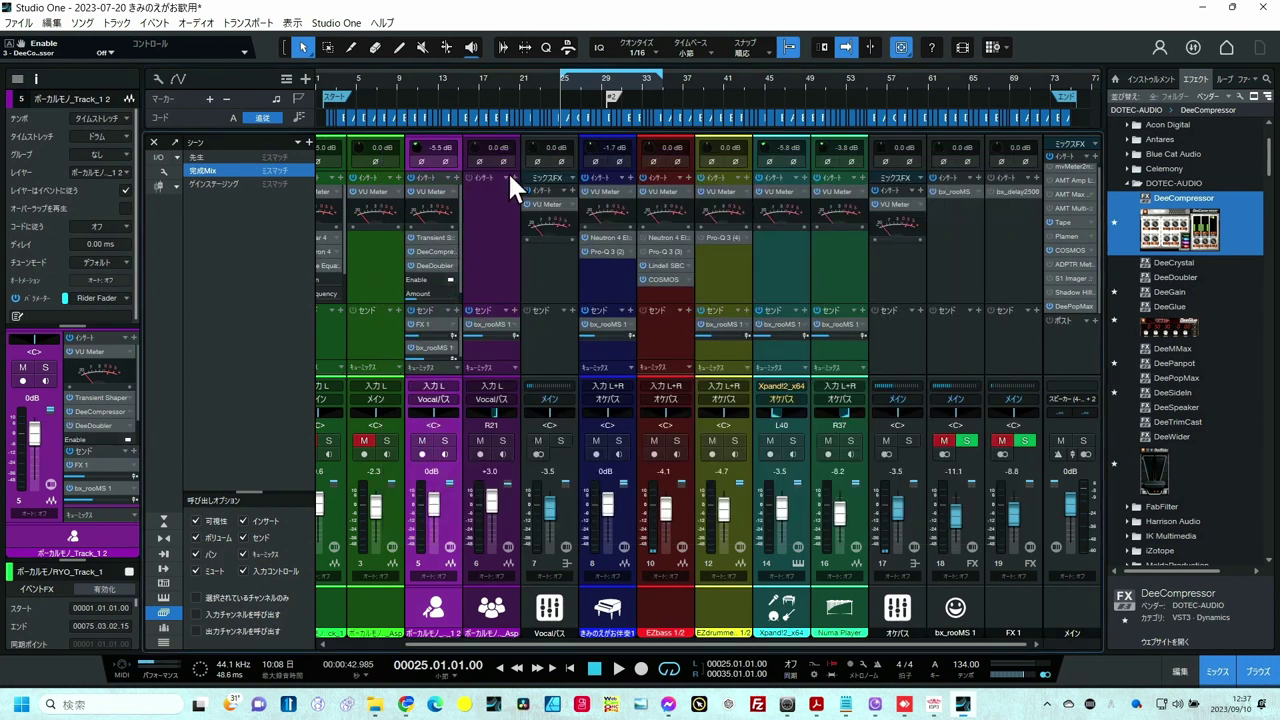
pyautogui.press('space')
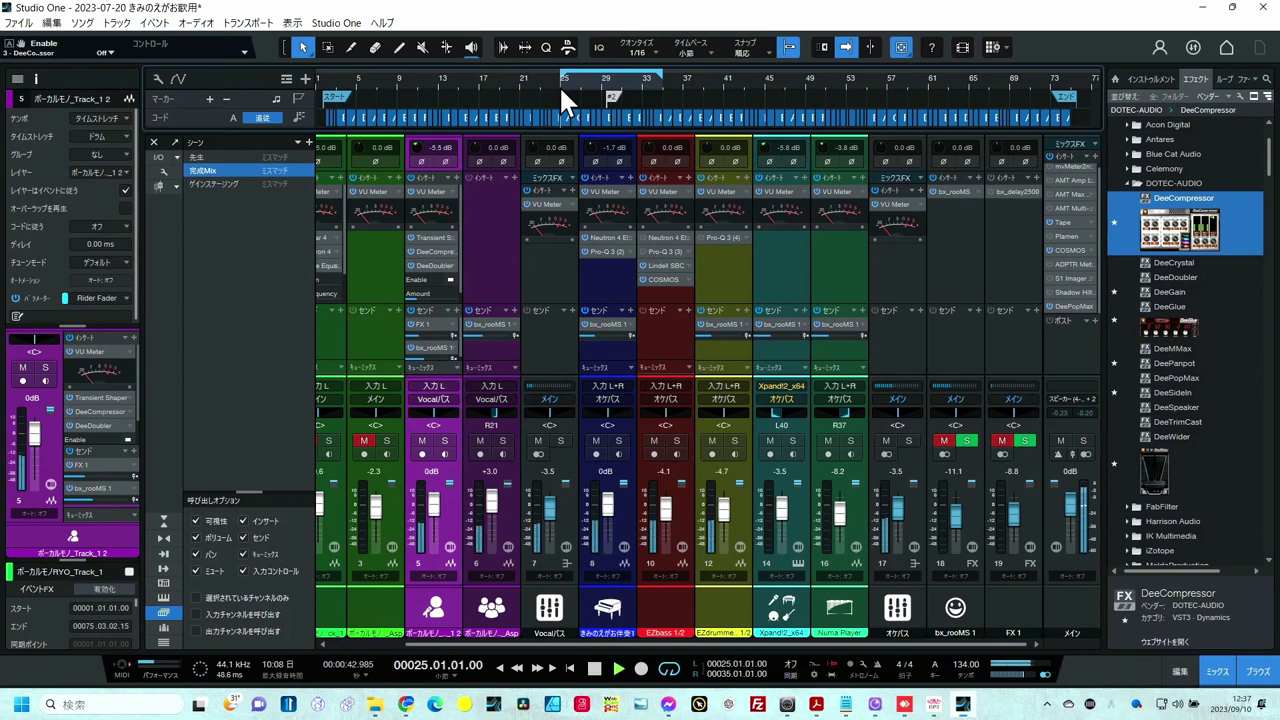
pyautogui.doubleClick(431, 264)
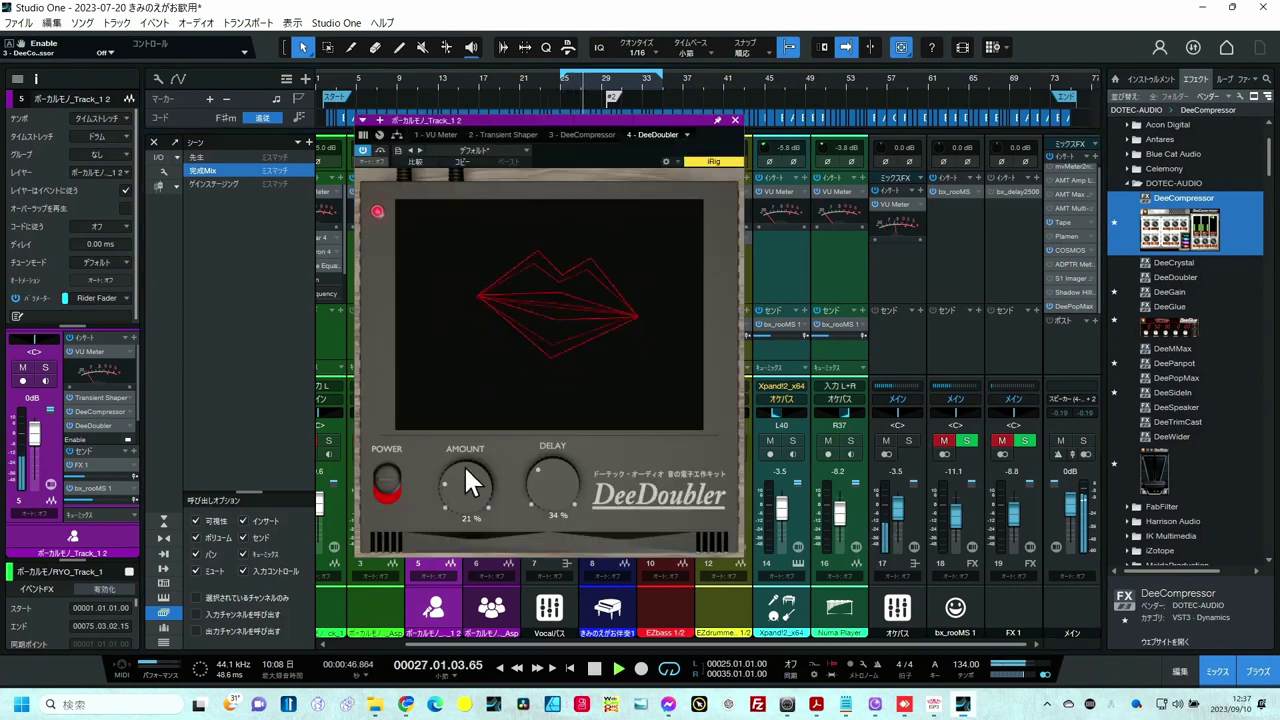
pyautogui.moveTo(463, 472); pyautogui.dragTo(468, 474)
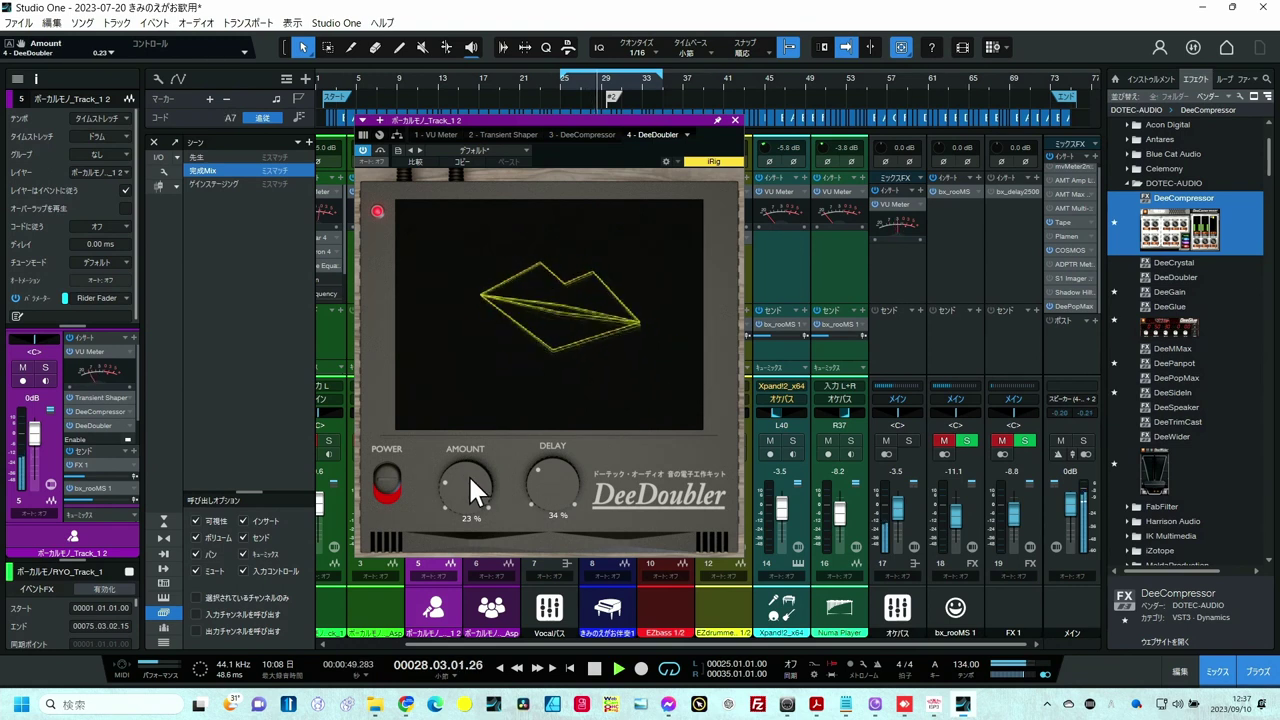
pyautogui.click(363, 150)
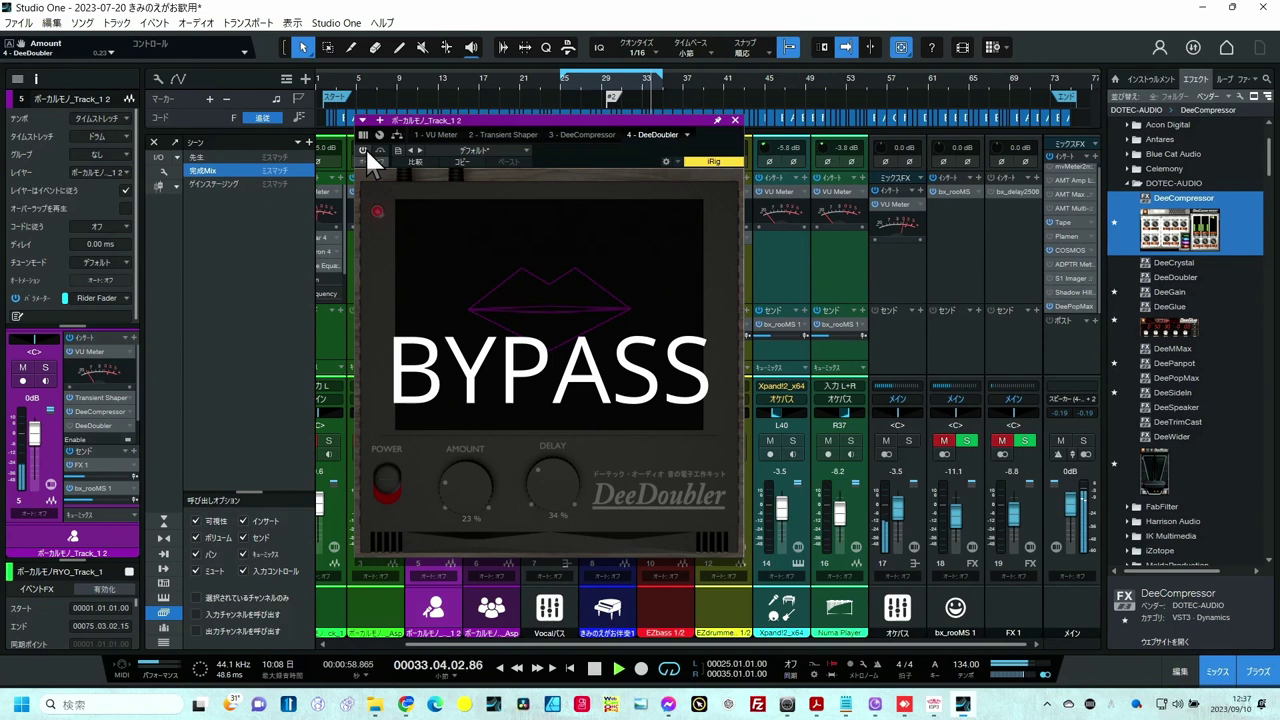
pyautogui.click(364, 150)
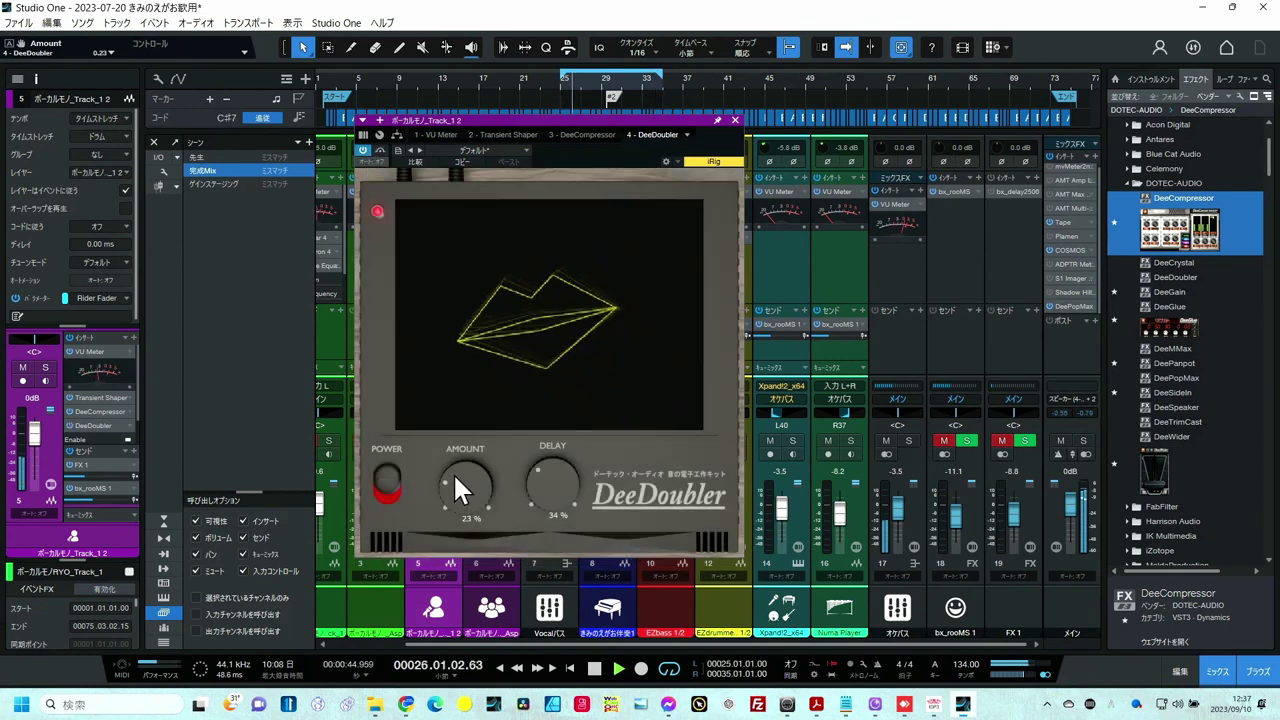
pyautogui.moveTo(453, 472); pyautogui.dragTo(453, 469)
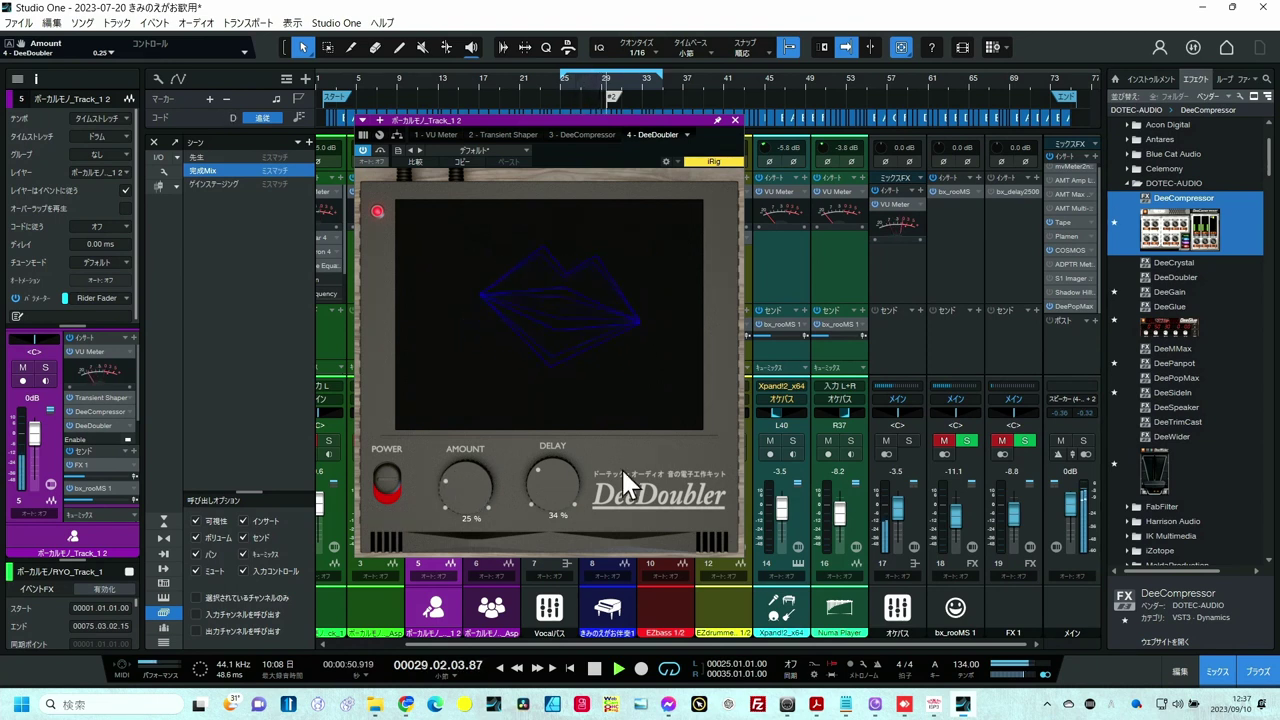
pyautogui.press('space')
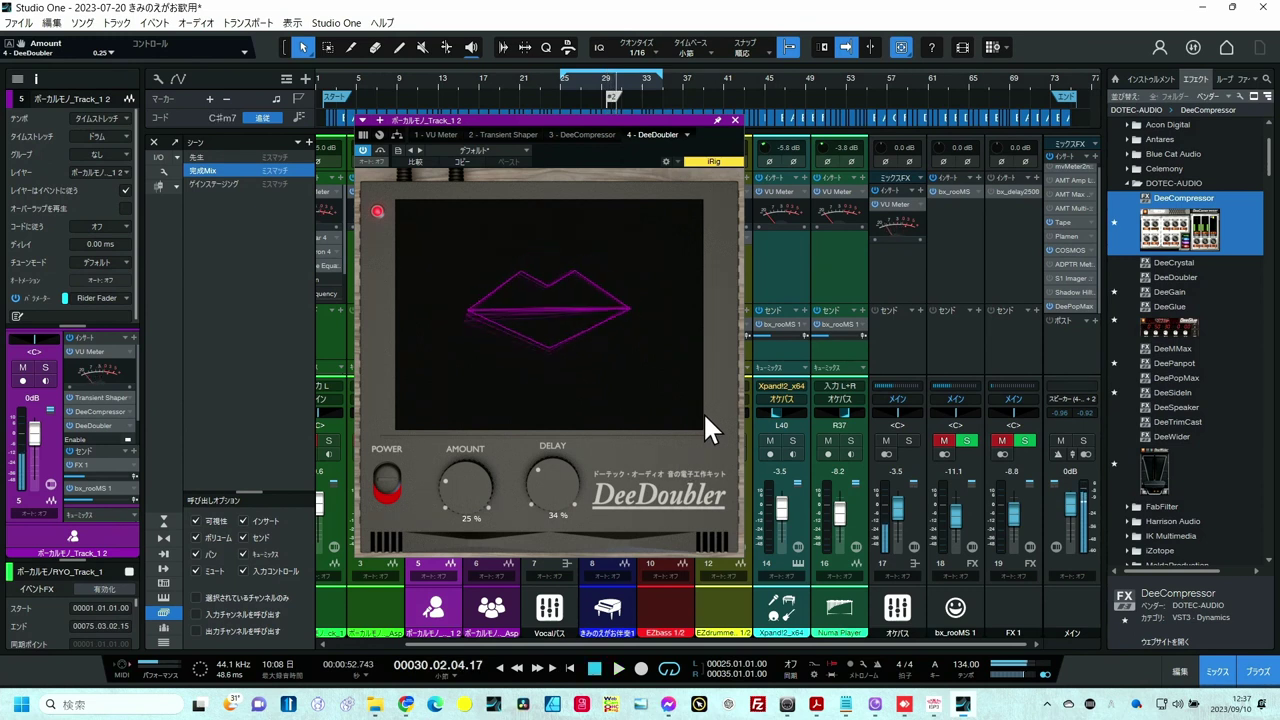
pyautogui.click(736, 119)
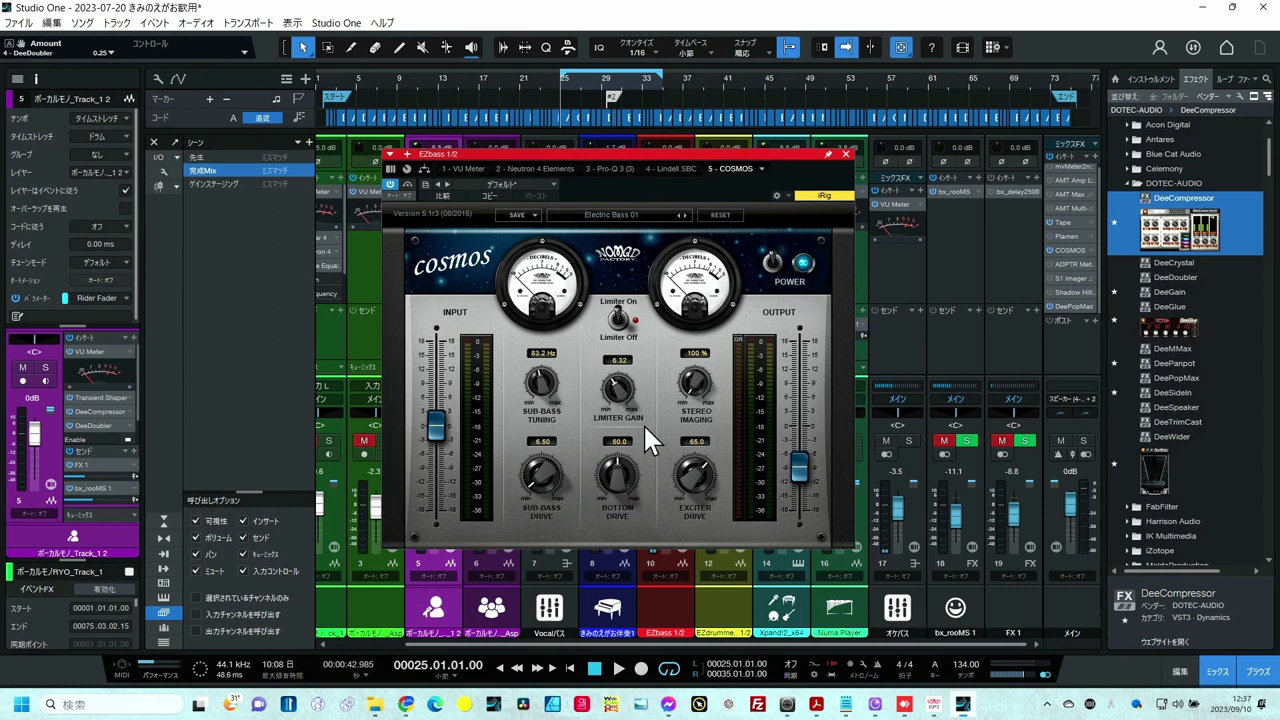
# - Solo the EZbass channel and play it from bar 25 with COSMOS bypassed
pyautogui.moveTo(736, 160); pyautogui.dragTo(1039, 159)
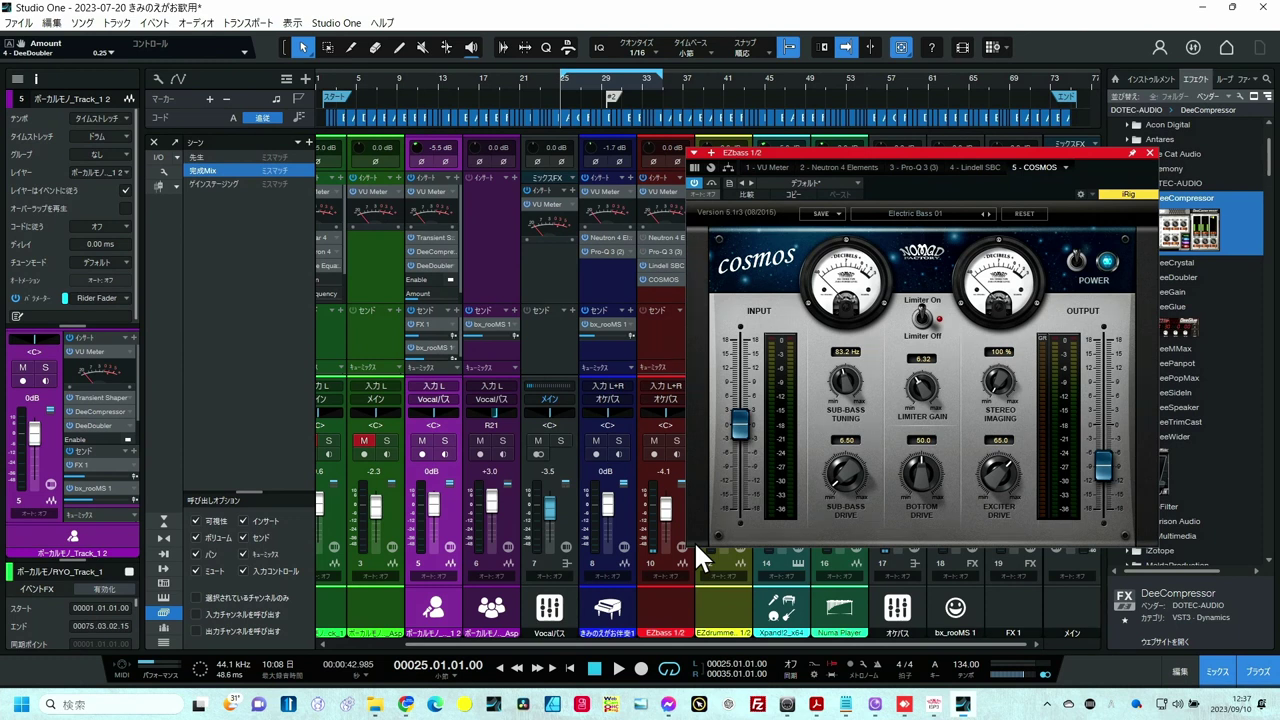
pyautogui.click(676, 441)
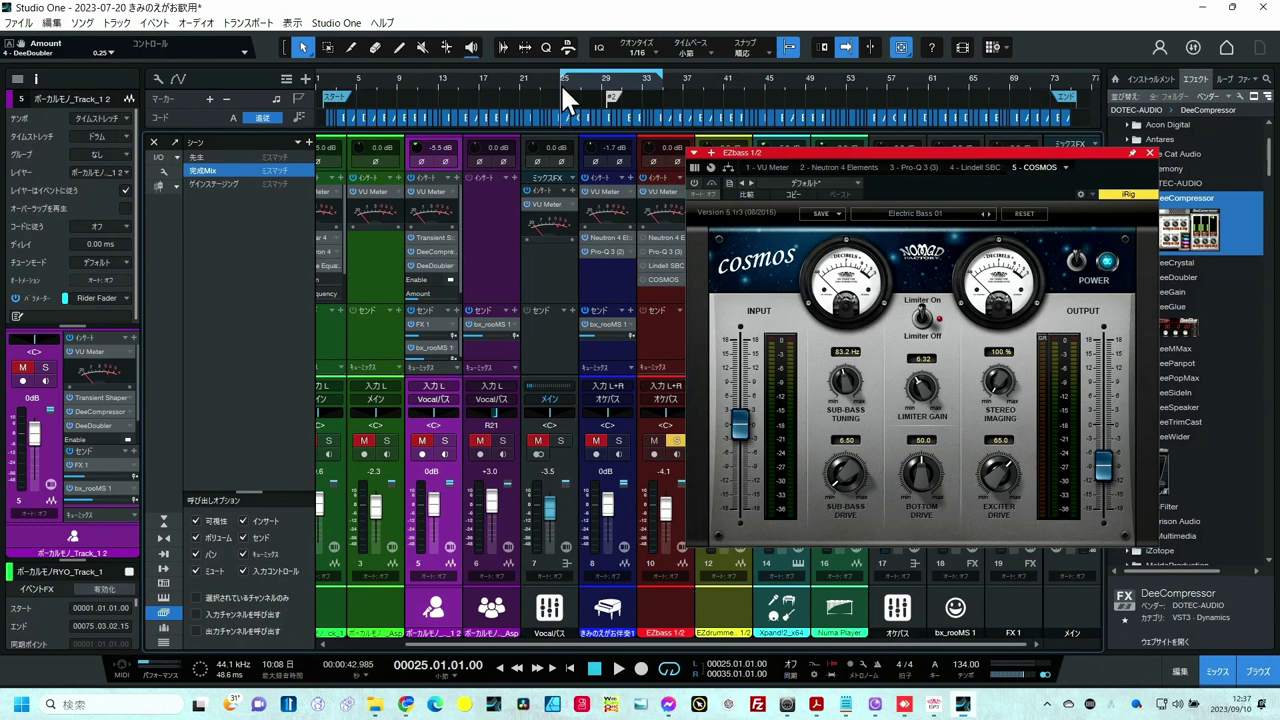
pyautogui.press('space')
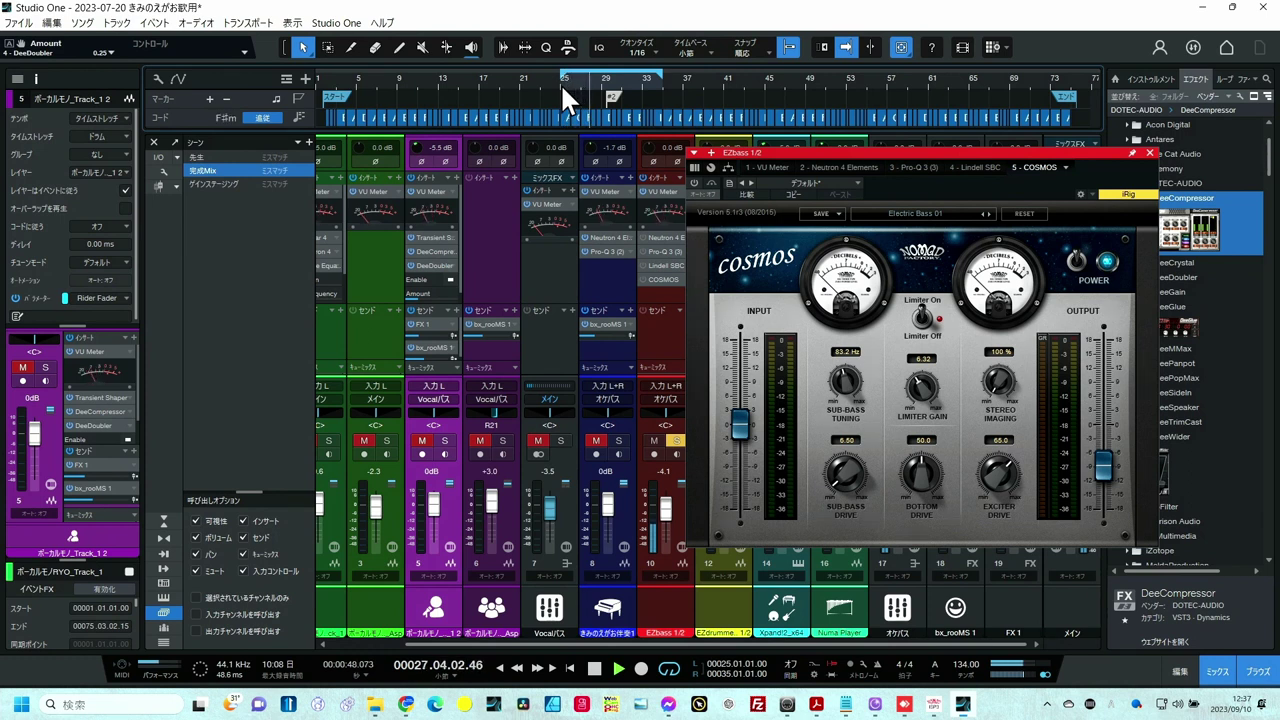
# - Set the Attack of the Lindell SBC compressor on the EZbass channel to 10 ms
pyautogui.click(658, 265)
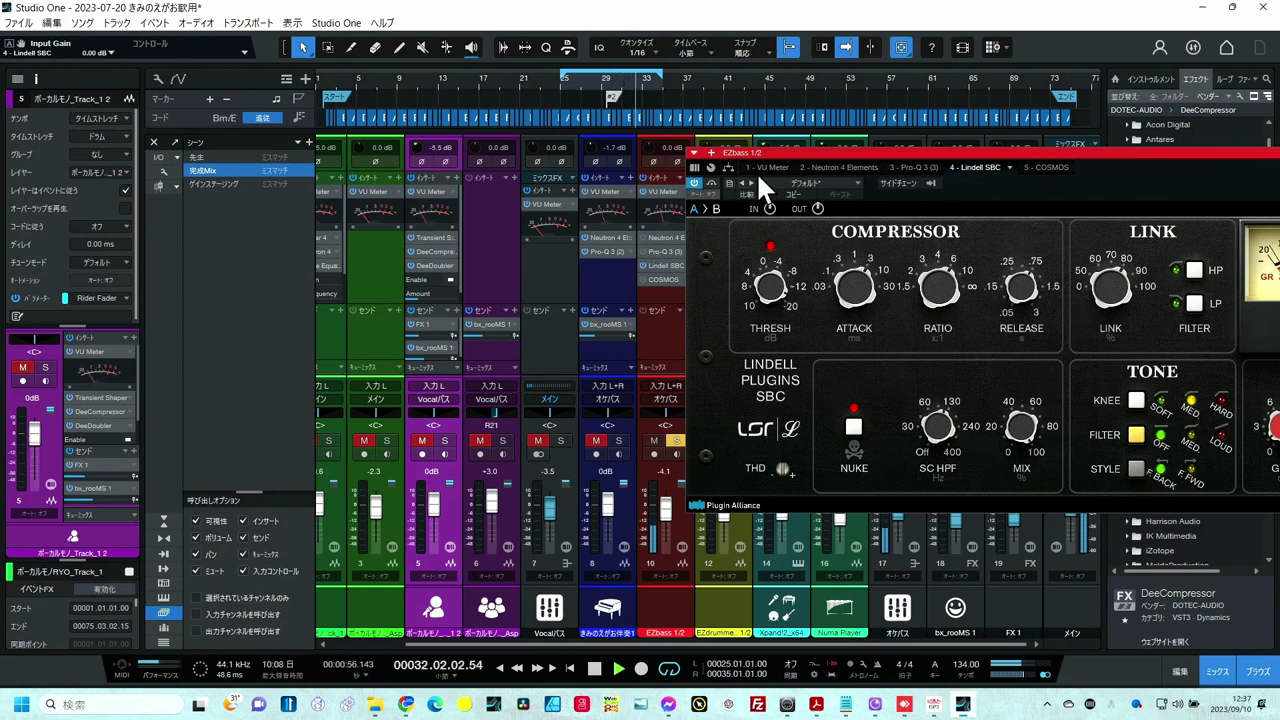
pyautogui.moveTo(805, 157); pyautogui.dragTo(439, 196)
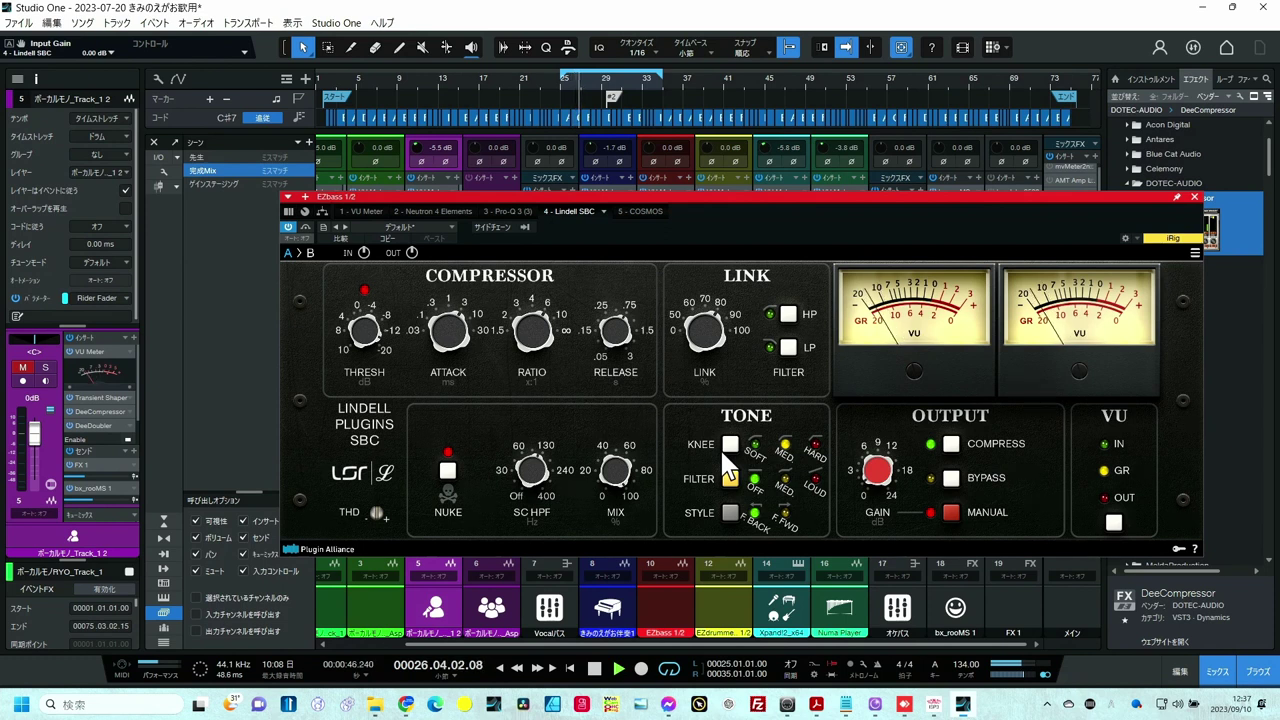
pyautogui.click(726, 474)
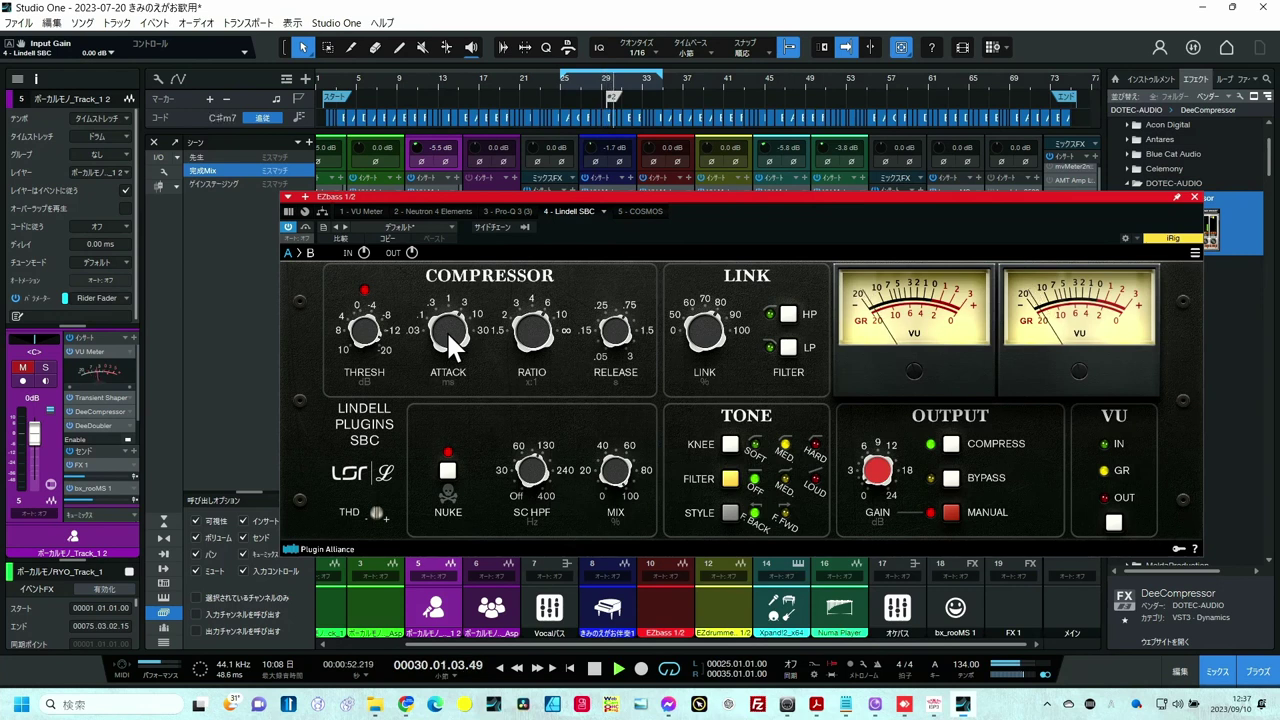
pyautogui.moveTo(446, 330)
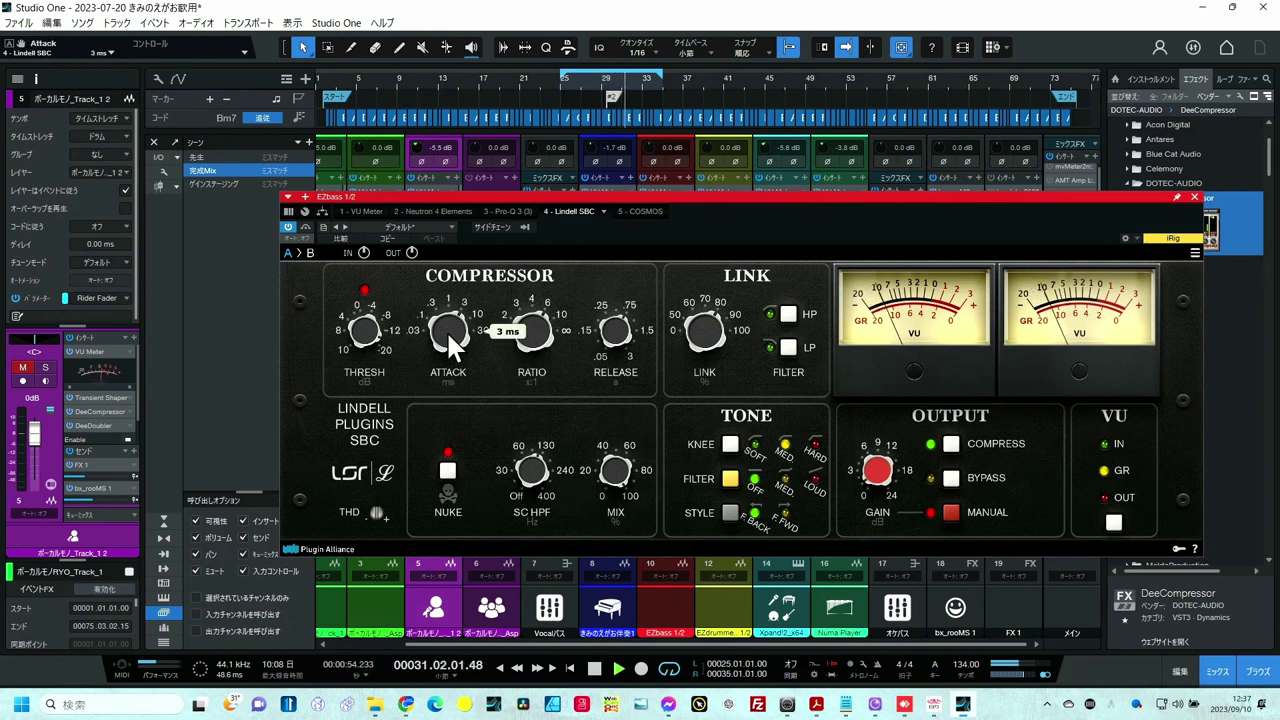
pyautogui.moveTo(446, 326); pyautogui.dragTo(446, 321)
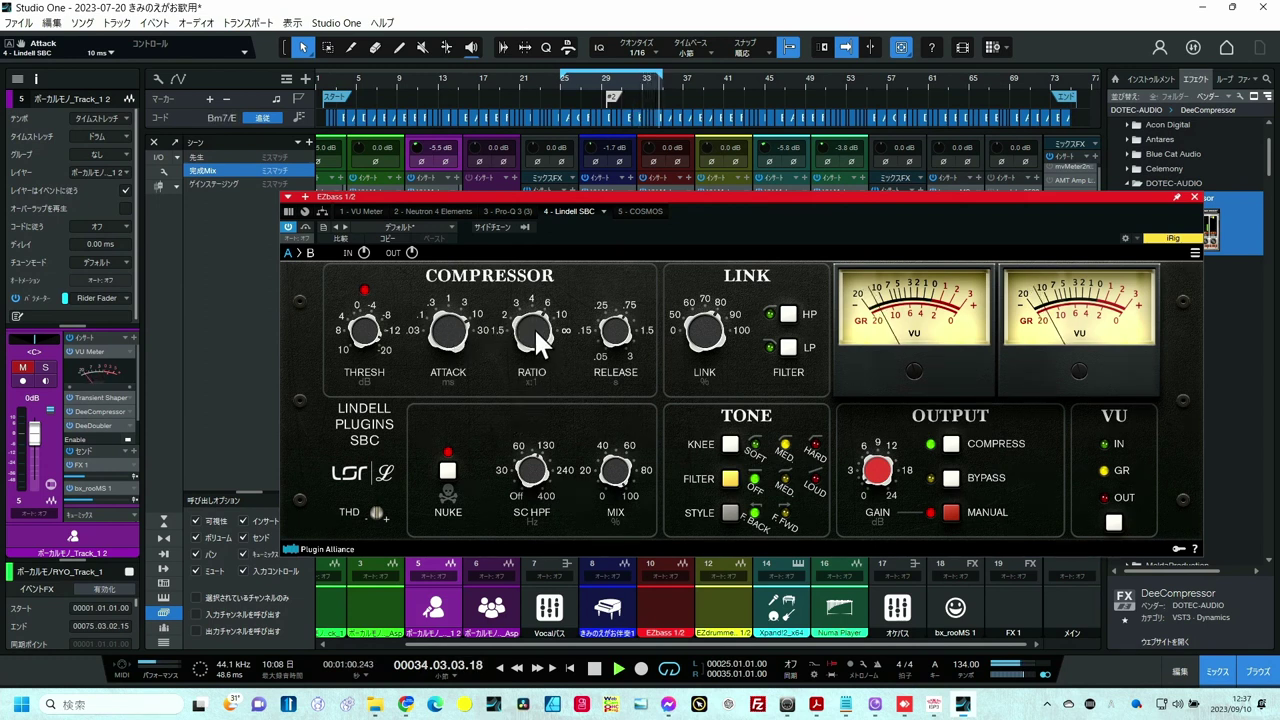
pyautogui.moveTo(534, 325)
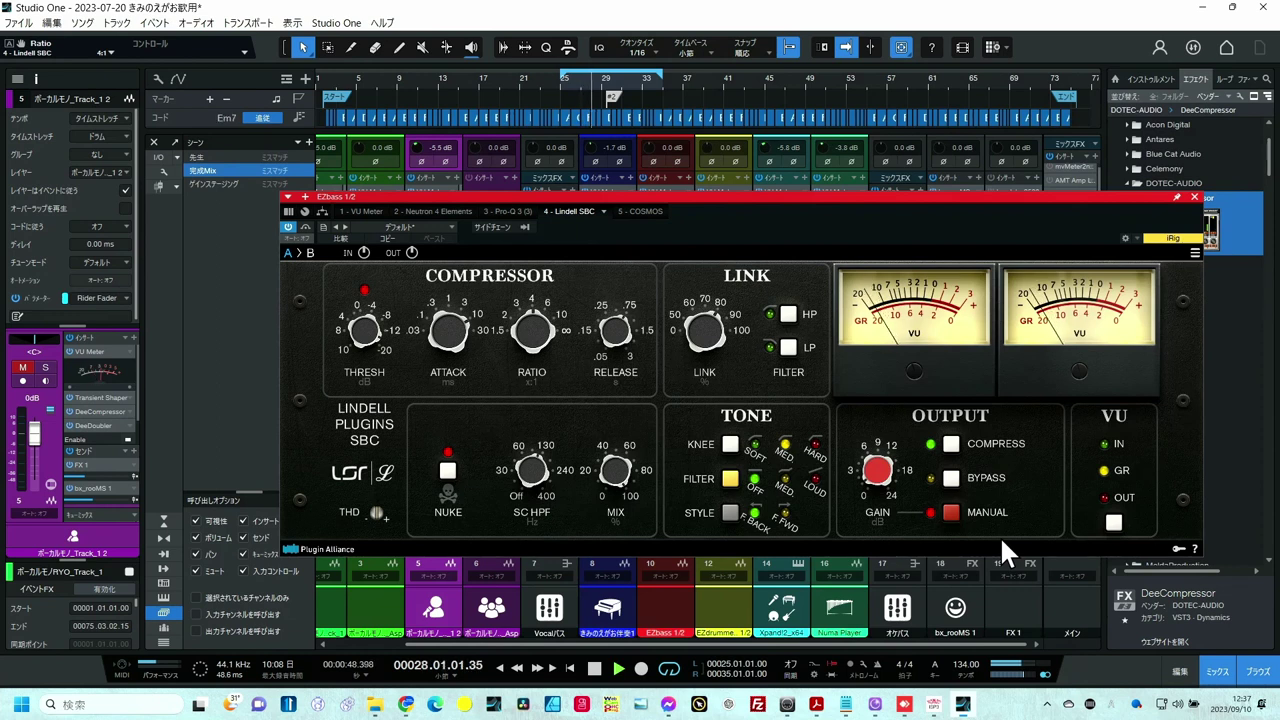
pyautogui.click(1194, 197)
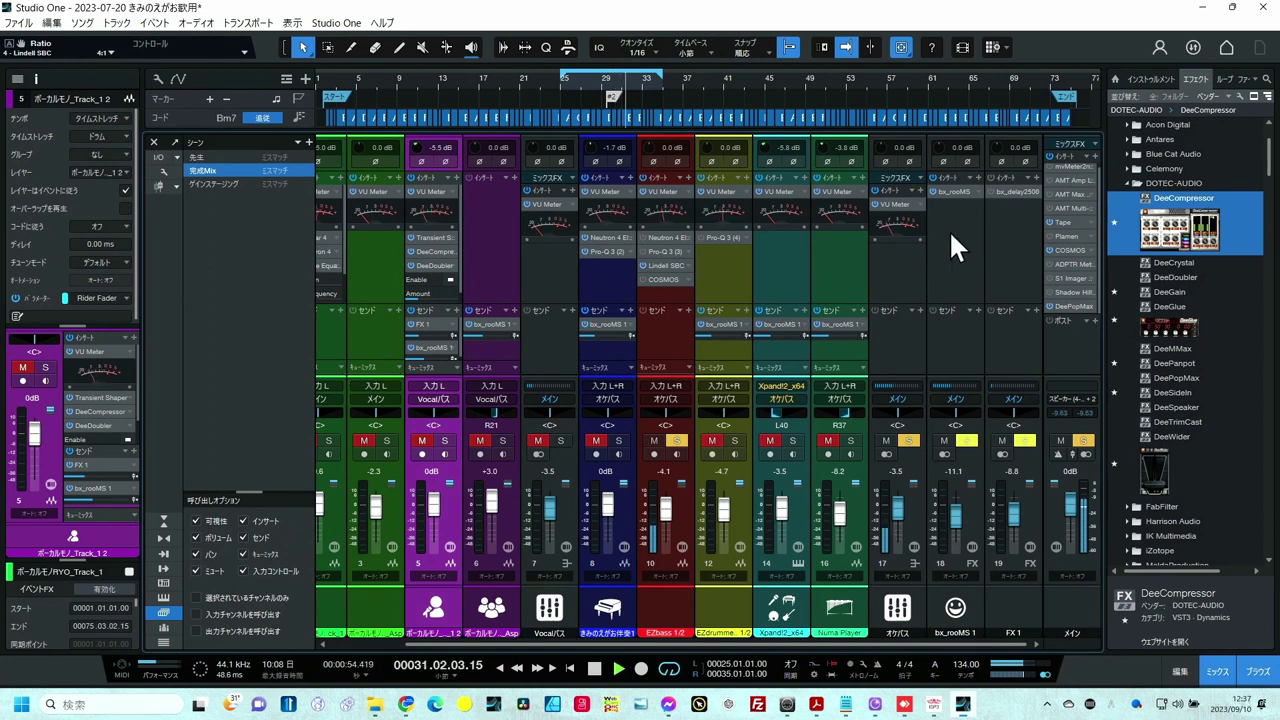
# - Set COSMOS on the EZbass channel to 64.2 Hz Sub-Bass Tuning and 35.5 Sub-Bass Drive, toggling bypass to compare the sound
pyautogui.click(657, 274)
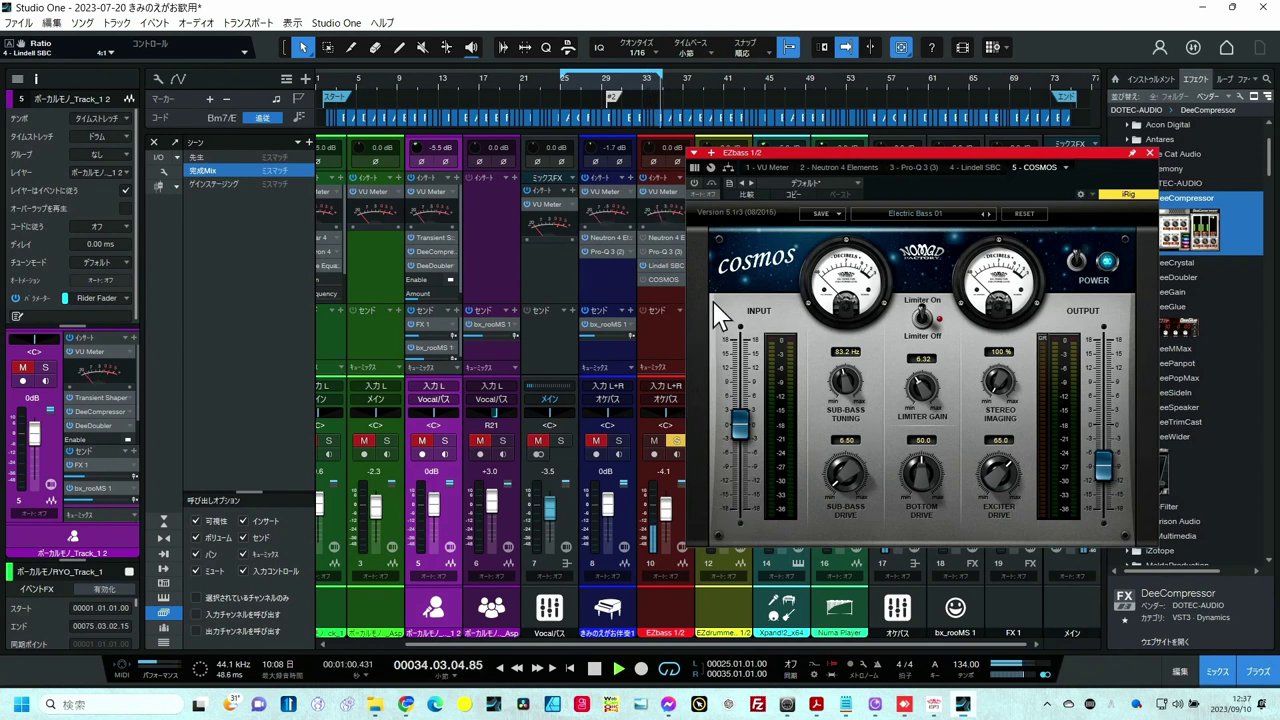
pyautogui.click(695, 182)
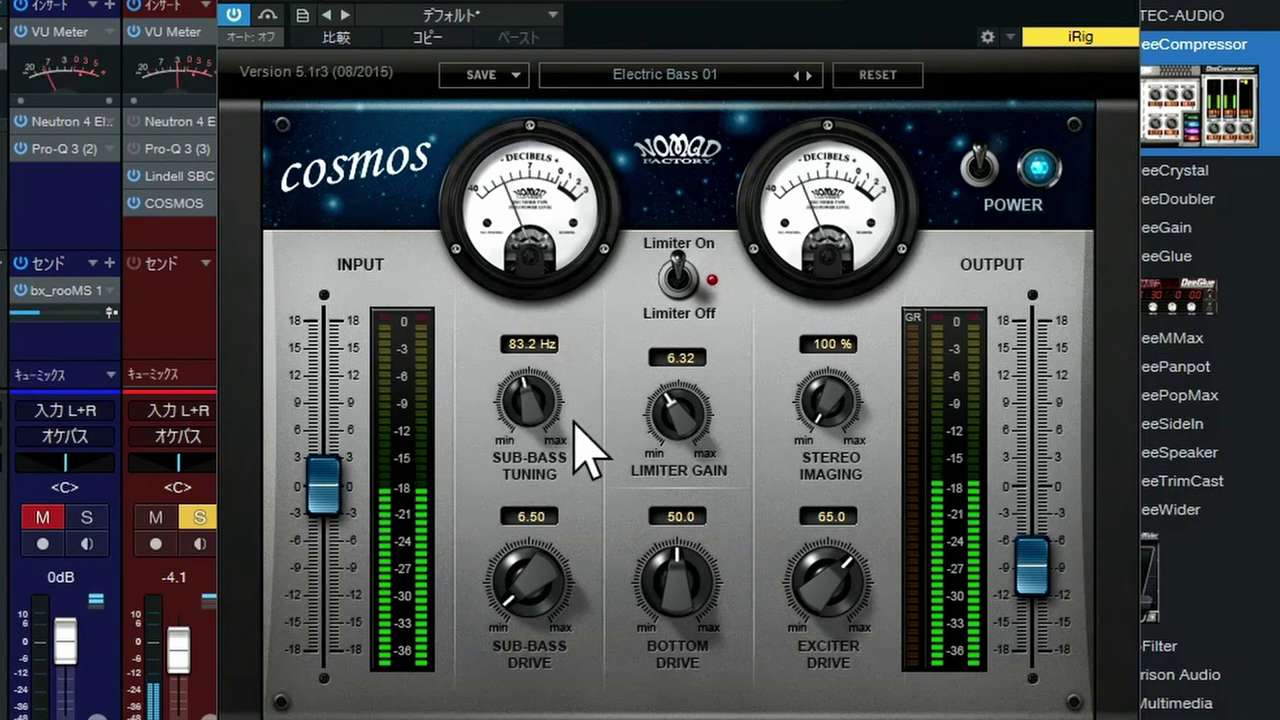
pyautogui.moveTo(512, 396); pyautogui.dragTo(517, 432)
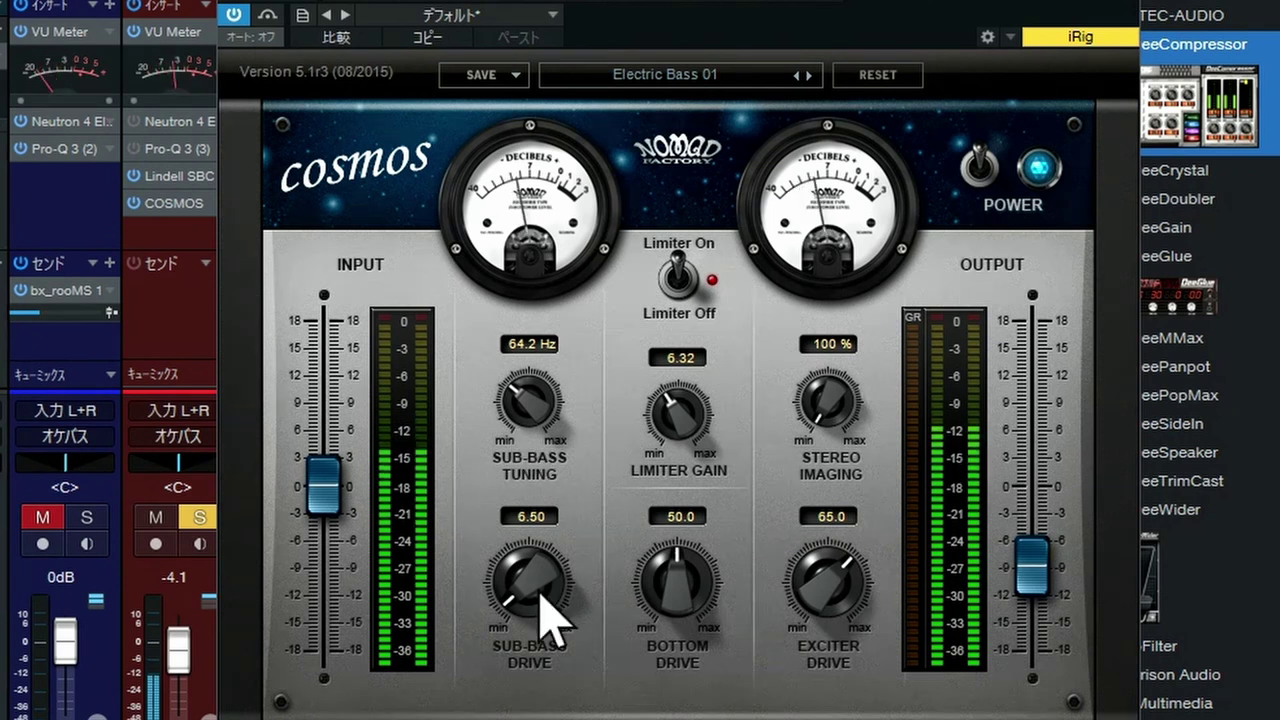
pyautogui.moveTo(540, 585); pyautogui.dragTo(541, 510)
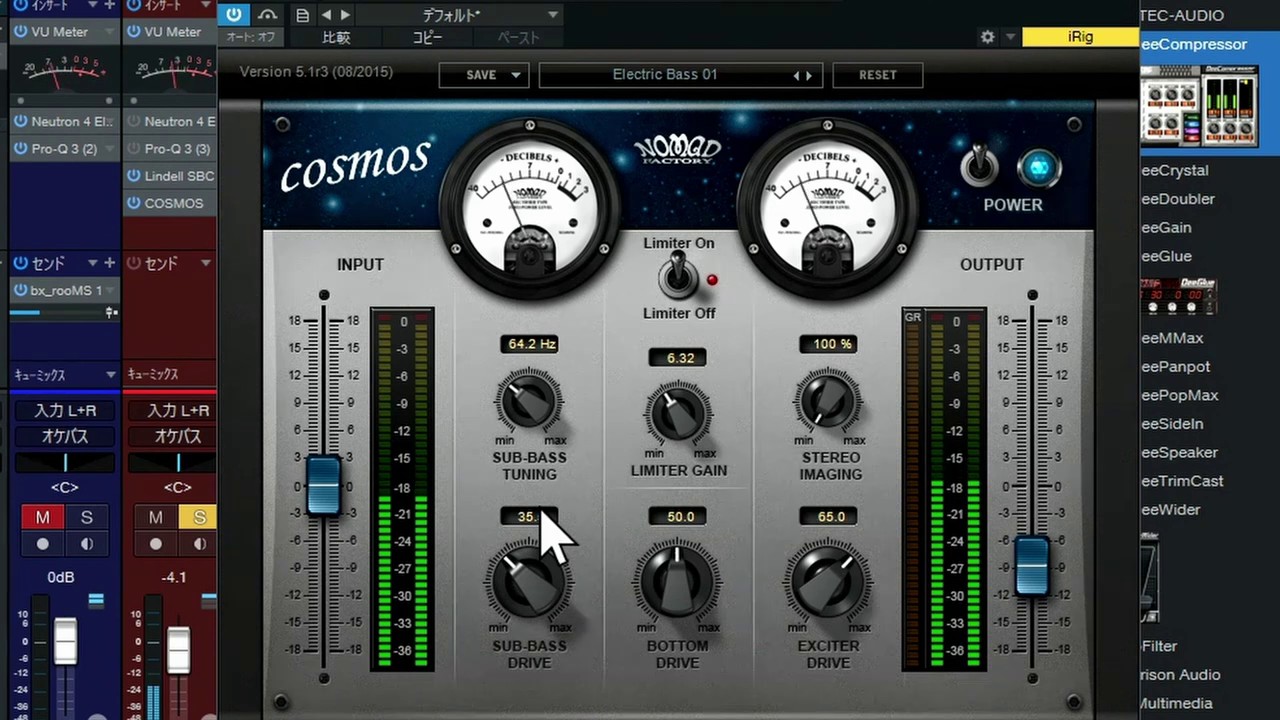
pyautogui.click(235, 17)
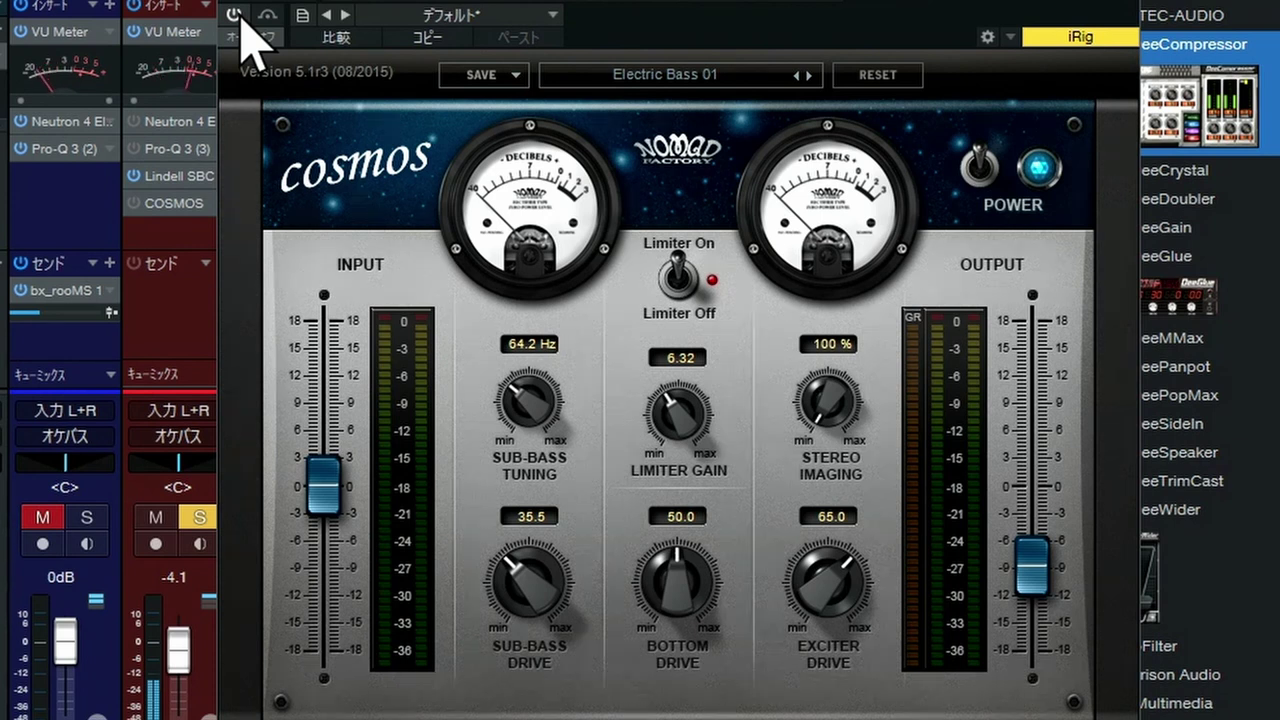
pyautogui.click(237, 18)
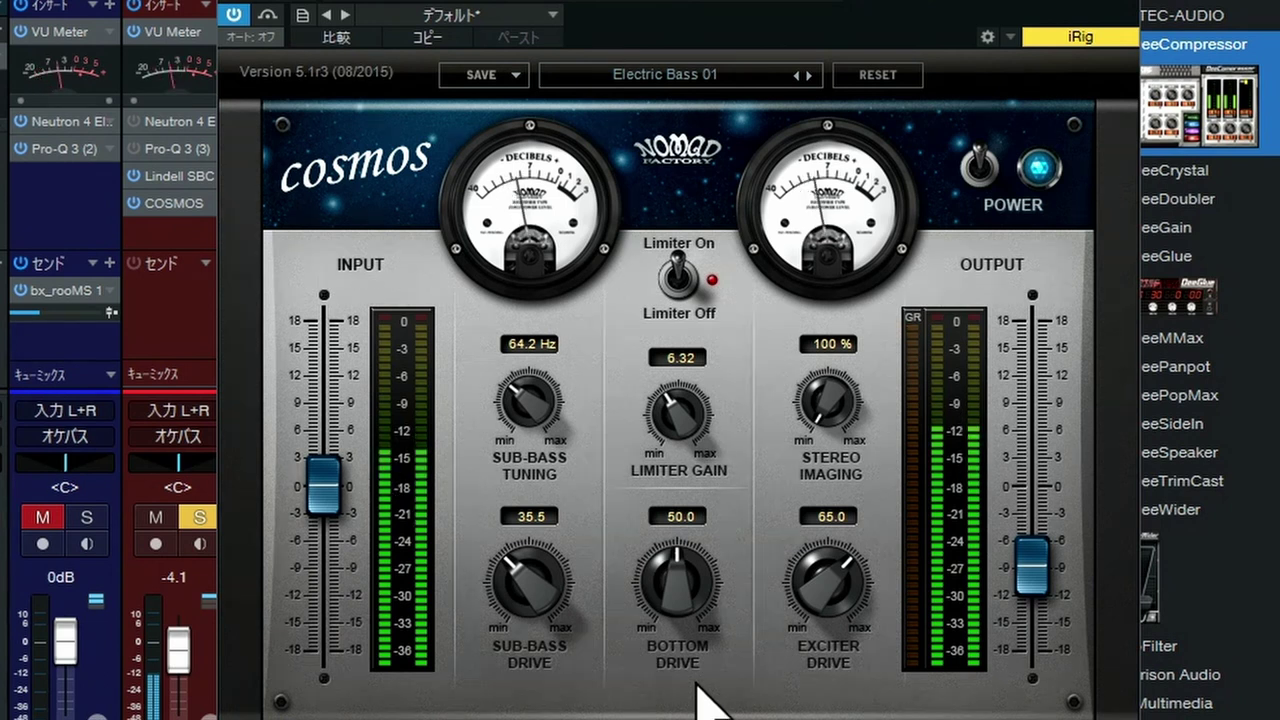
# - Set the Bottom Drive of COSMOS to 61.0 and bypass the effect to hear the difference
pyautogui.moveTo(683, 588); pyautogui.dragTo(682, 565)
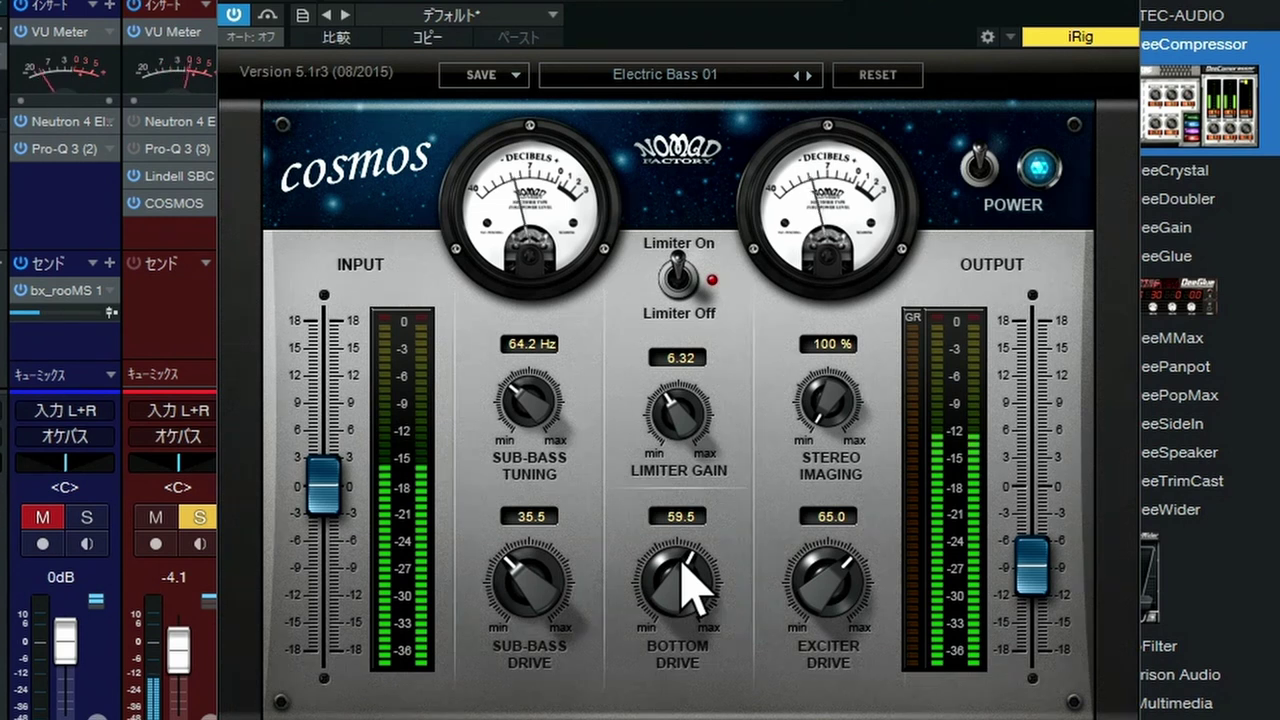
pyautogui.moveTo(682, 562); pyautogui.dragTo(682, 560)
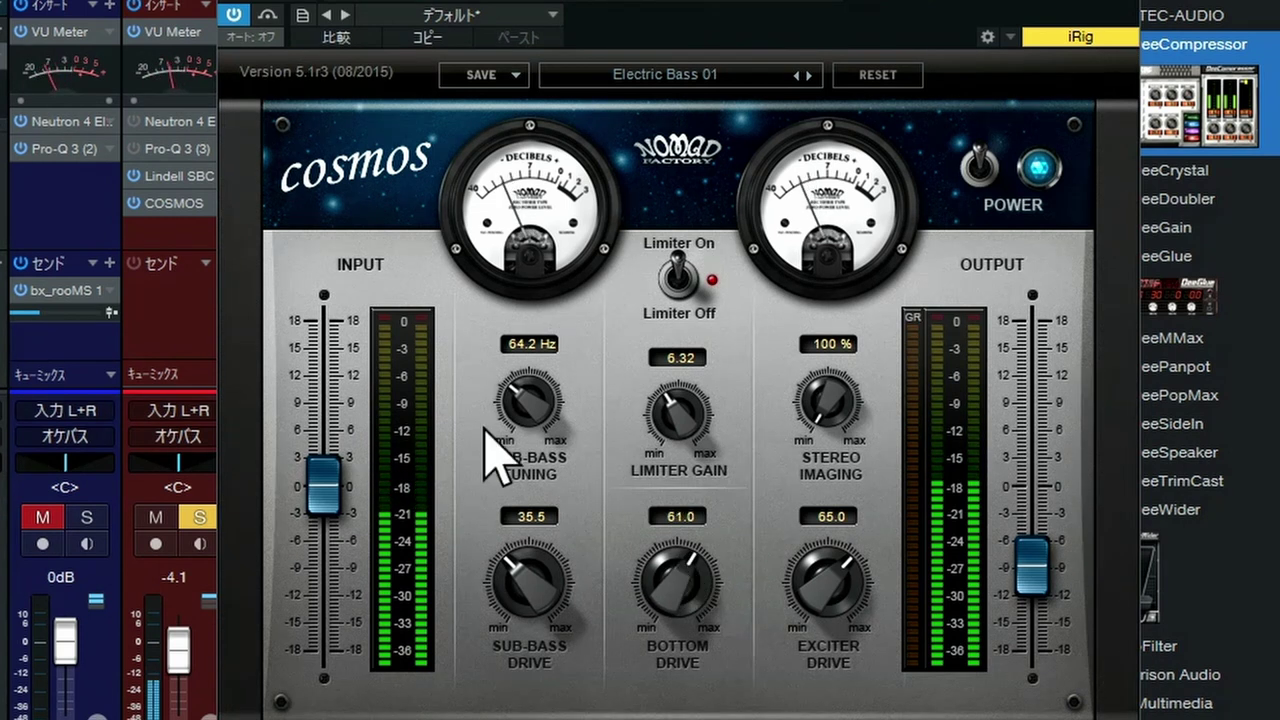
pyautogui.click(233, 16)
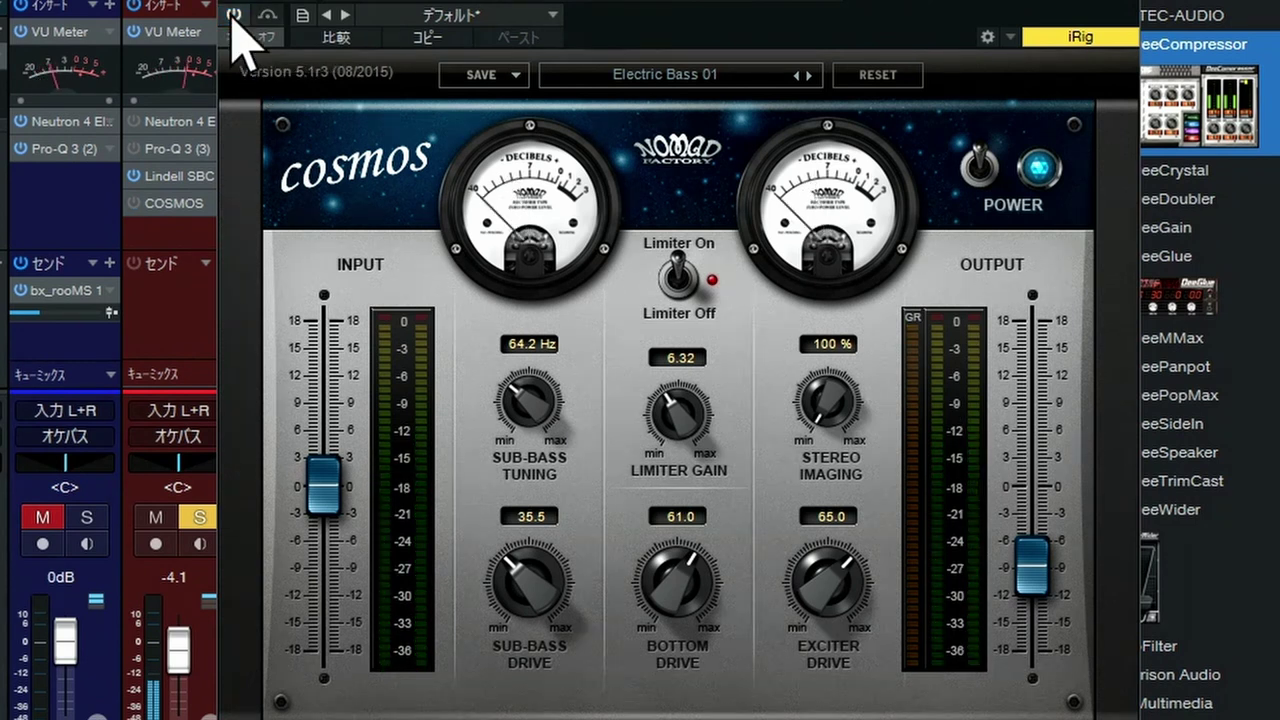